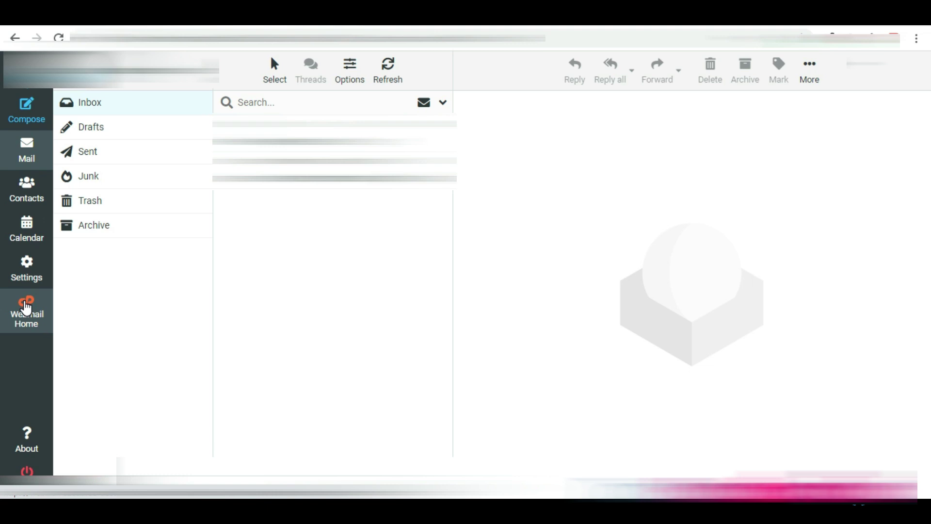
# Return to Webmail Home and scroll down to the Edit Your Settings options.
pyautogui.click(26, 315)
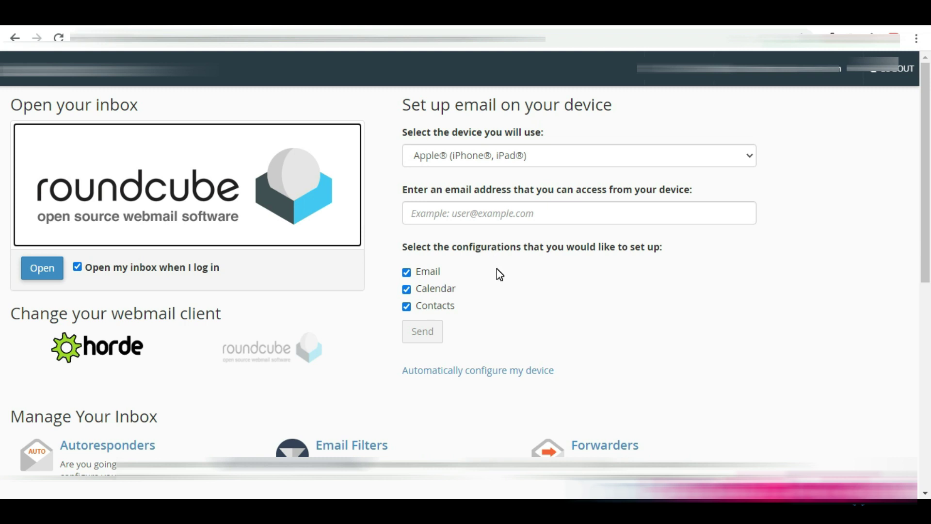
pyautogui.scroll(-5, 3, 209)
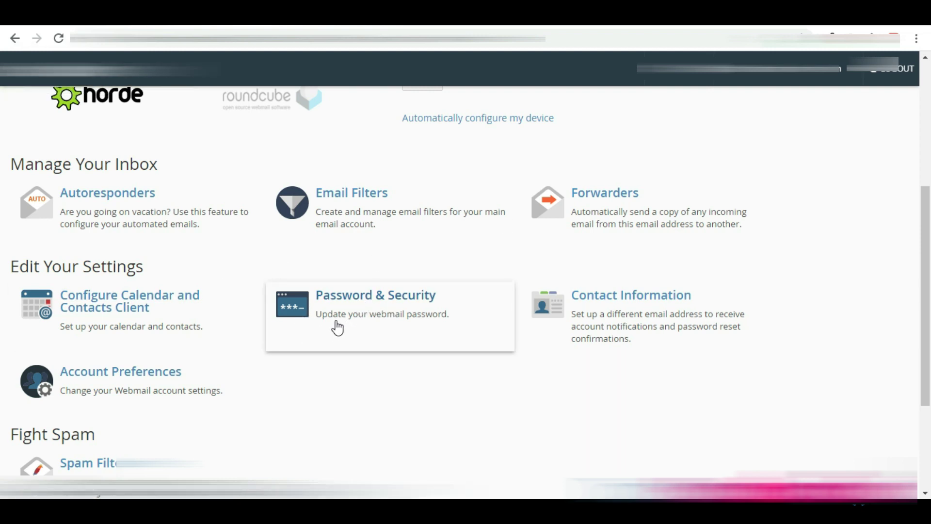
pyautogui.click(355, 293)
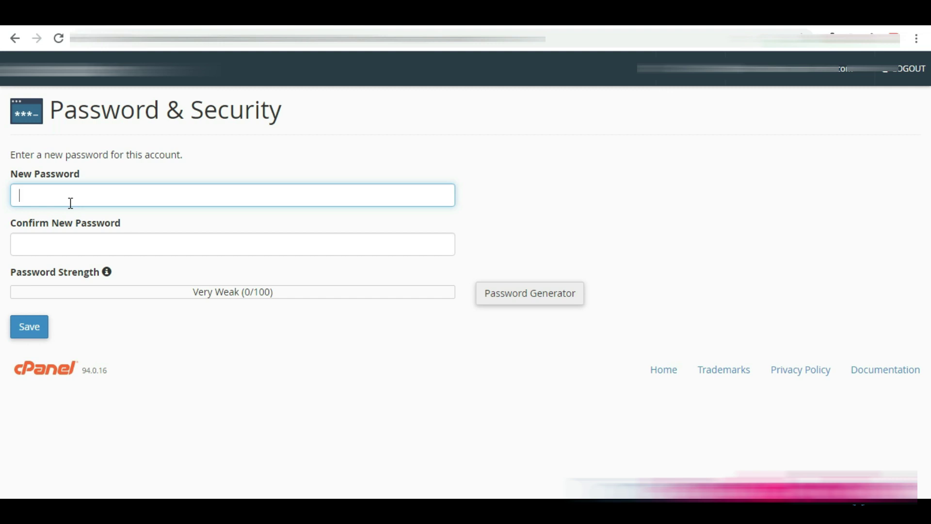
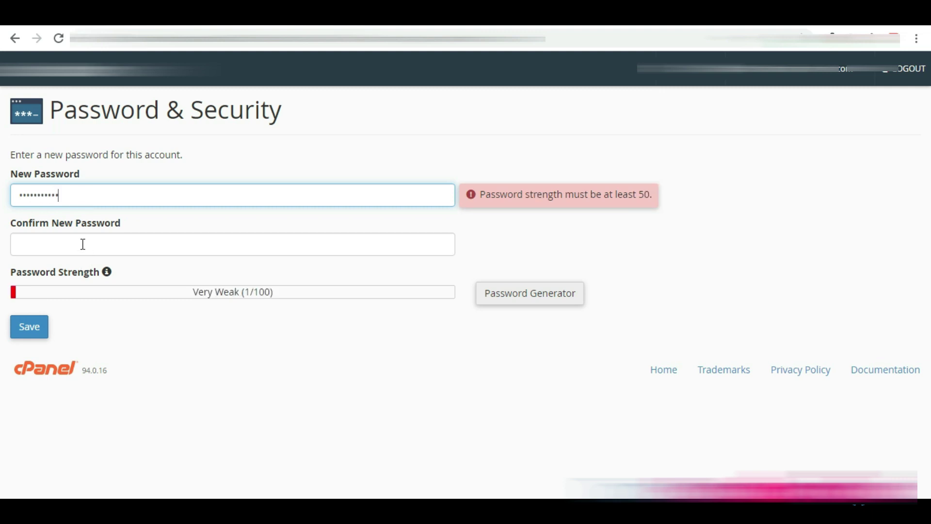
pyautogui.click(83, 243)
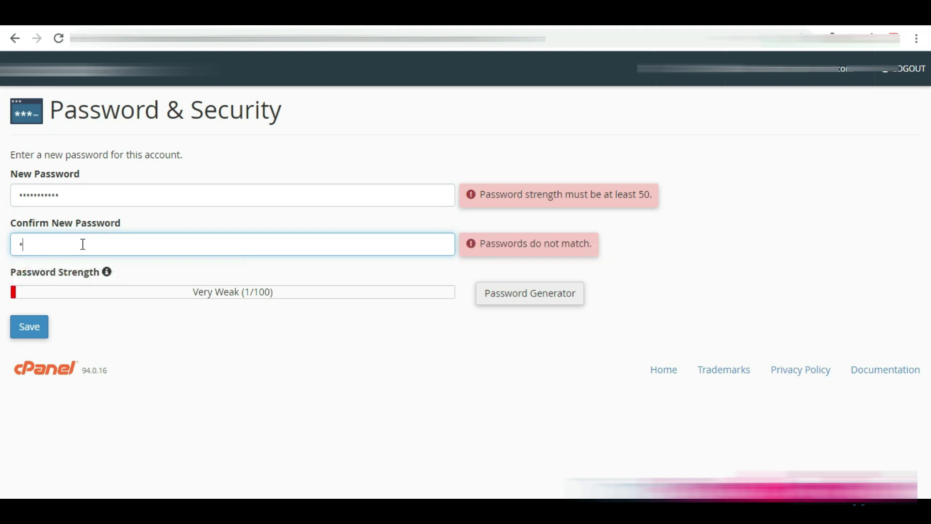
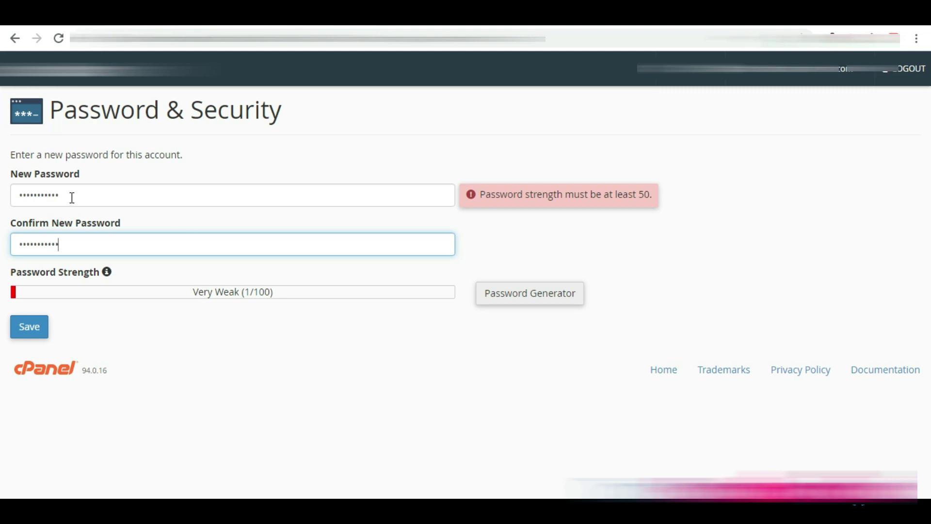
pyautogui.moveTo(72, 198); pyautogui.dragTo(11, 196)
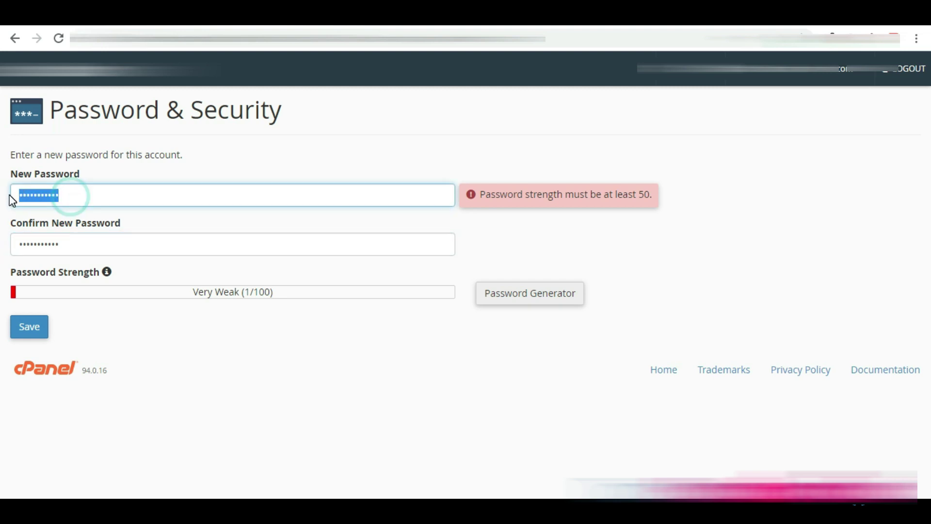
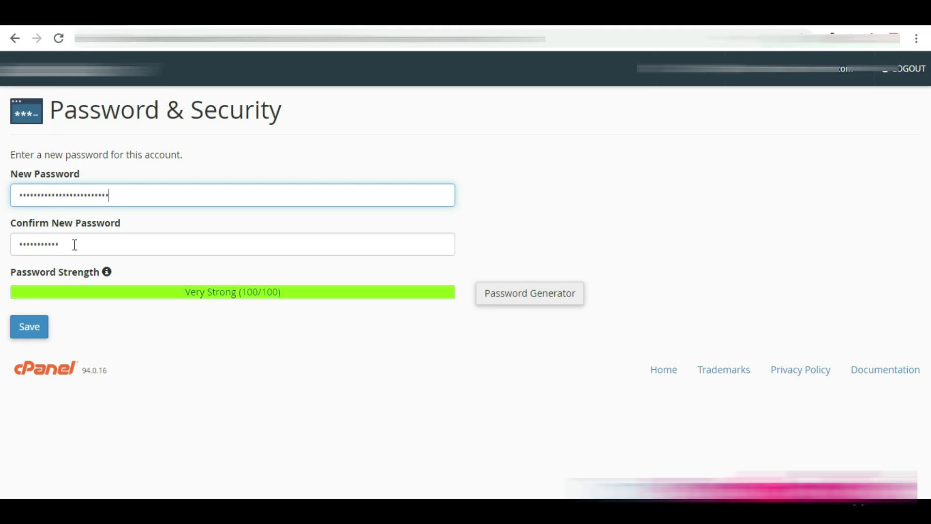
# Clear the outdated Confirm New Password entry.
pyautogui.doubleClick(75, 244)
pyautogui.press('BackSpace')
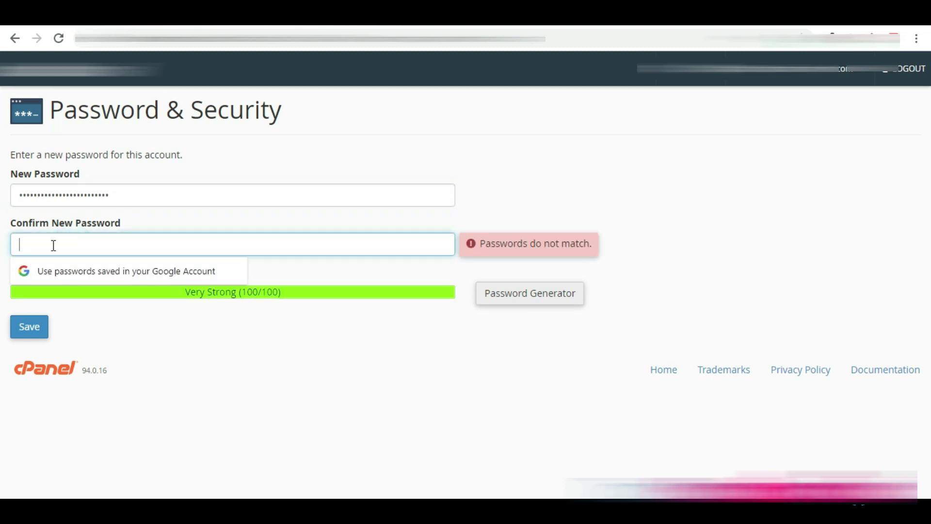